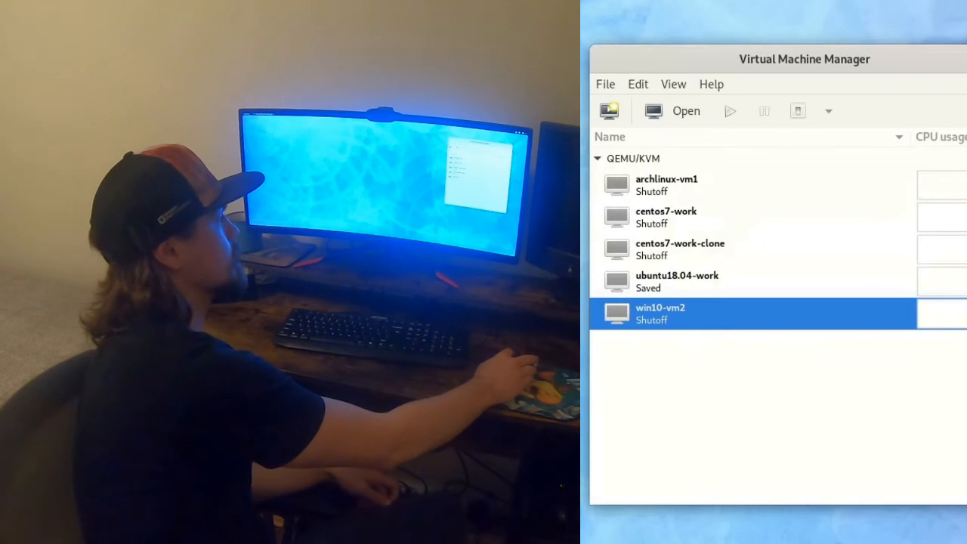
Power on win10-vm2 so the Windows lock screen appears on the passthrough monitor.
click(726, 113)
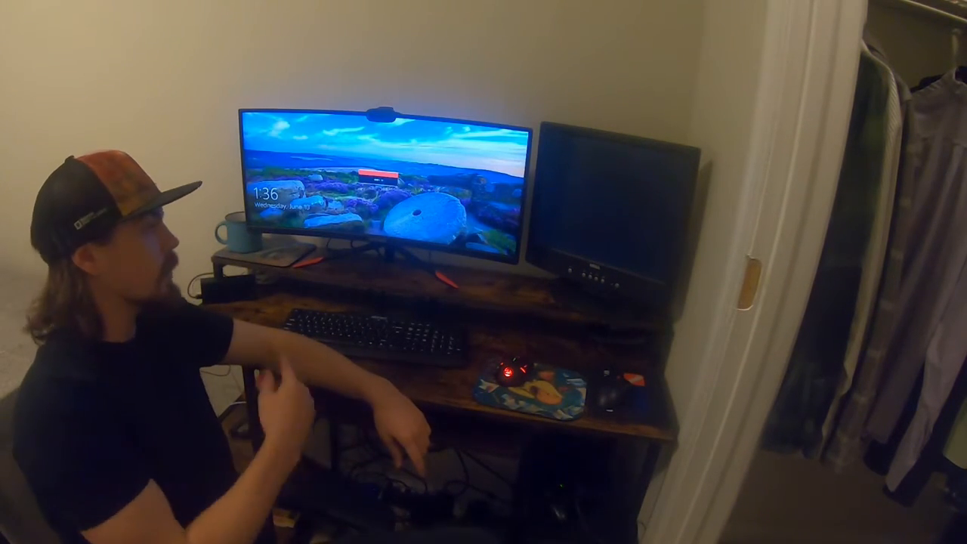
Sign in to Windows and launch Device Manager from Start search.
key(space)
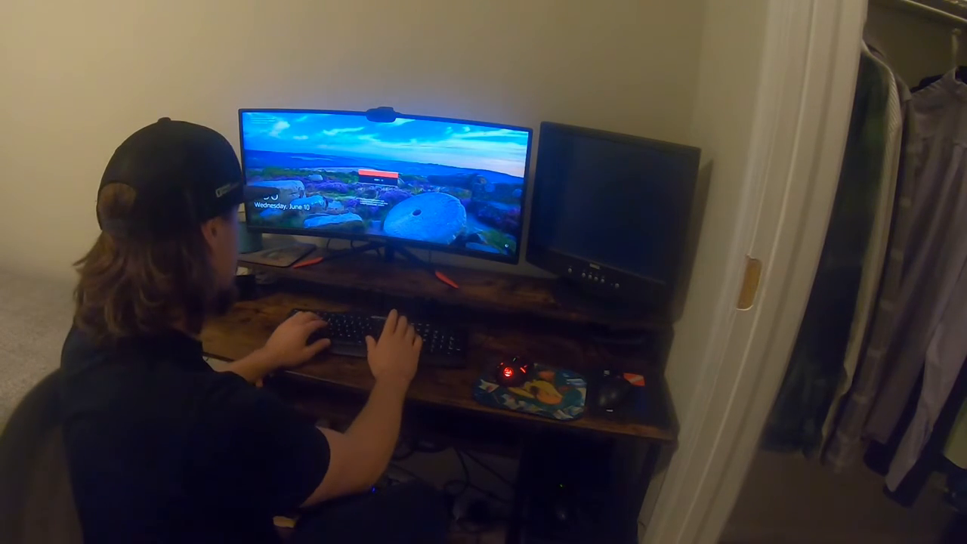
key(Return)
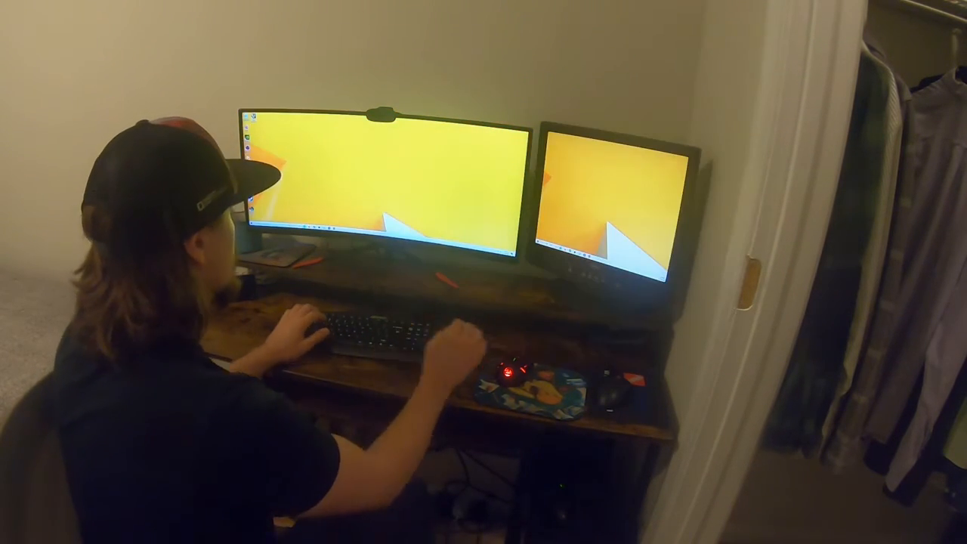
key(super)
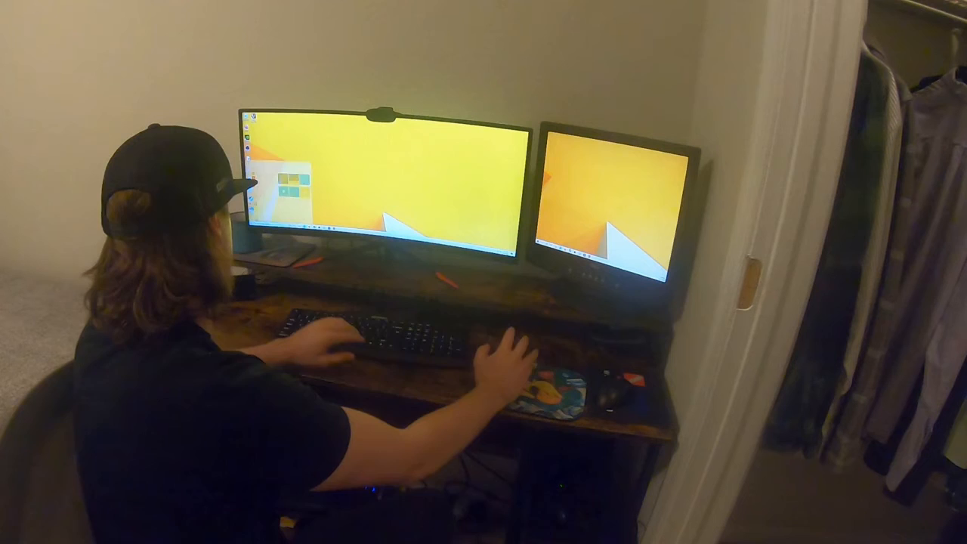
text(devmgmt)
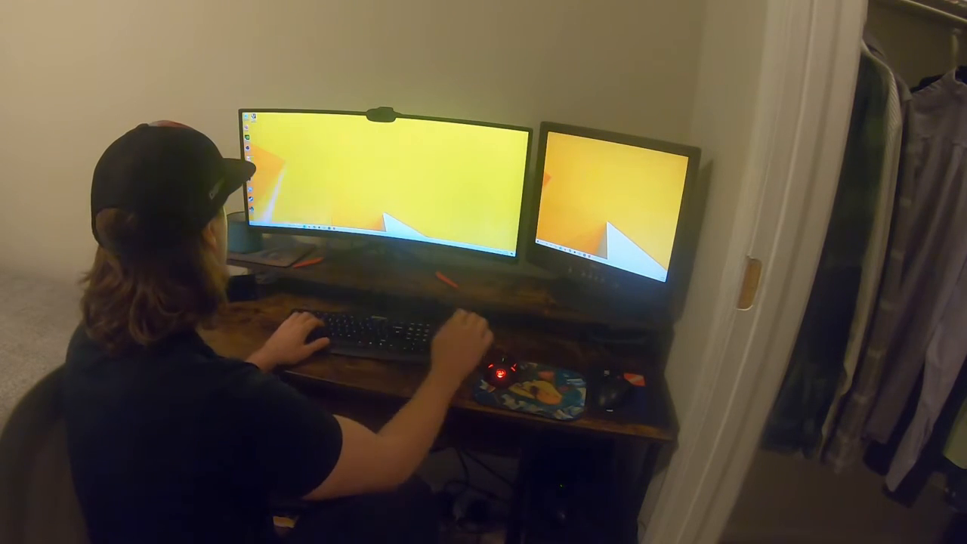
key(Return)
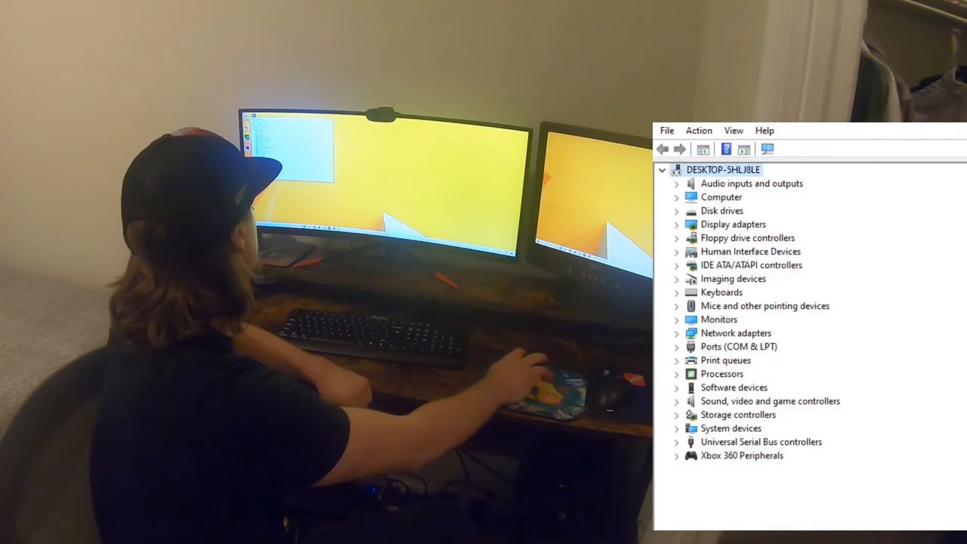
Move Device Manager to the second monitor and expand Display adapters to reveal the GTX 1660 Ti.
drag(295, 120, 596, 152)
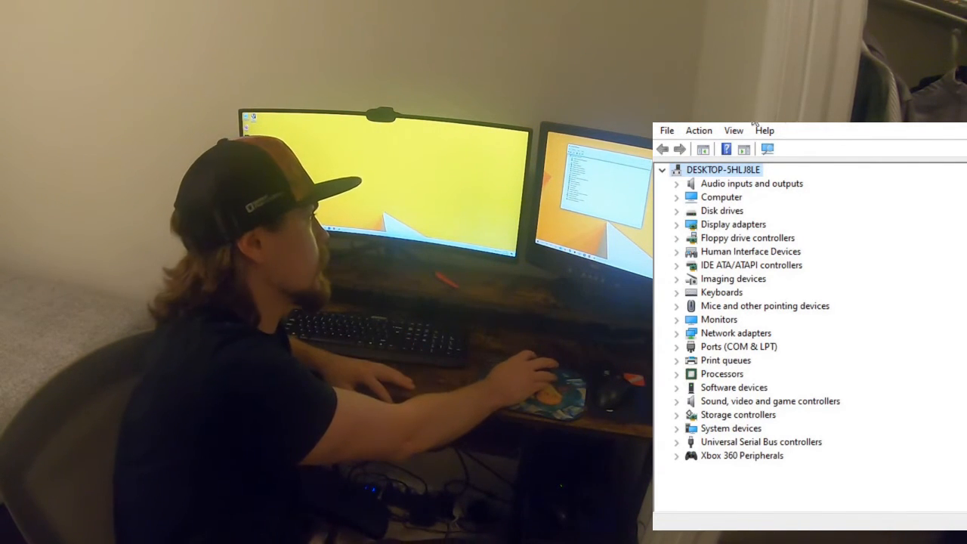
click(677, 224)
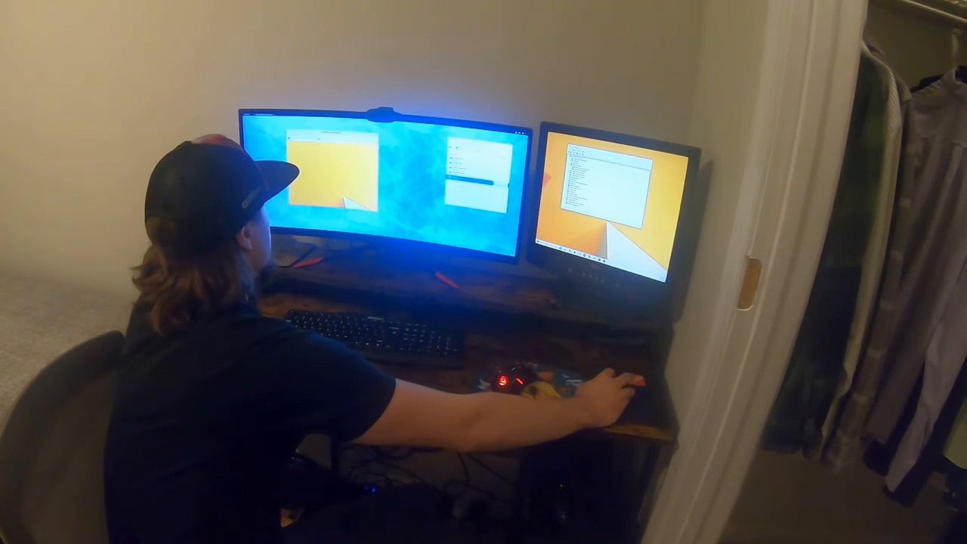
Review win10-vm2's Overview, OS information, Performance and CPUs pages showing 8 host-passthrough cores.
drag(332, 169, 461, 174)
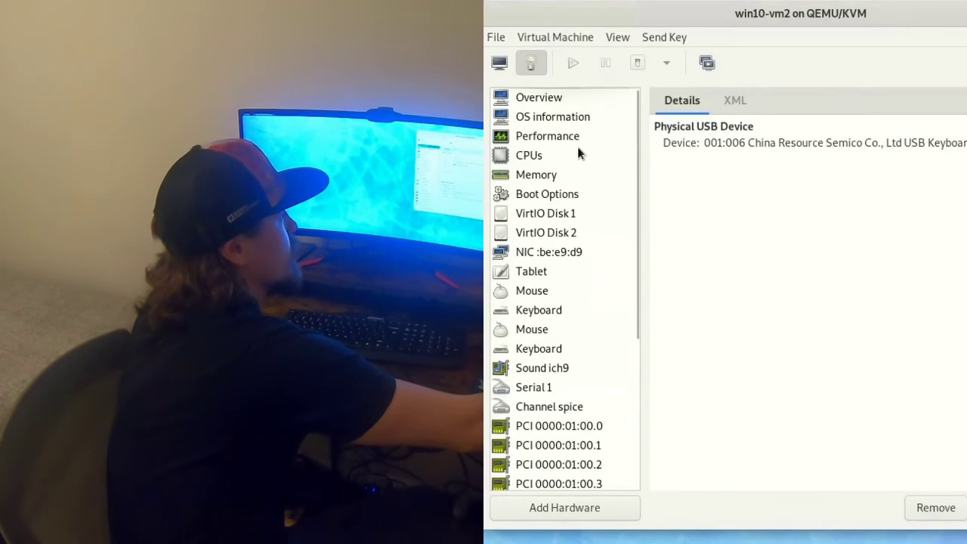
click(556, 98)
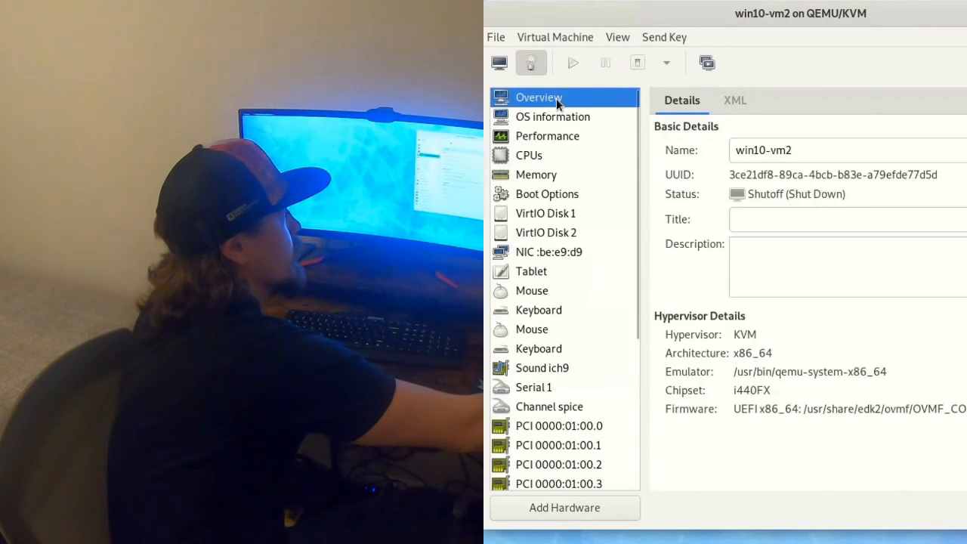
click(555, 116)
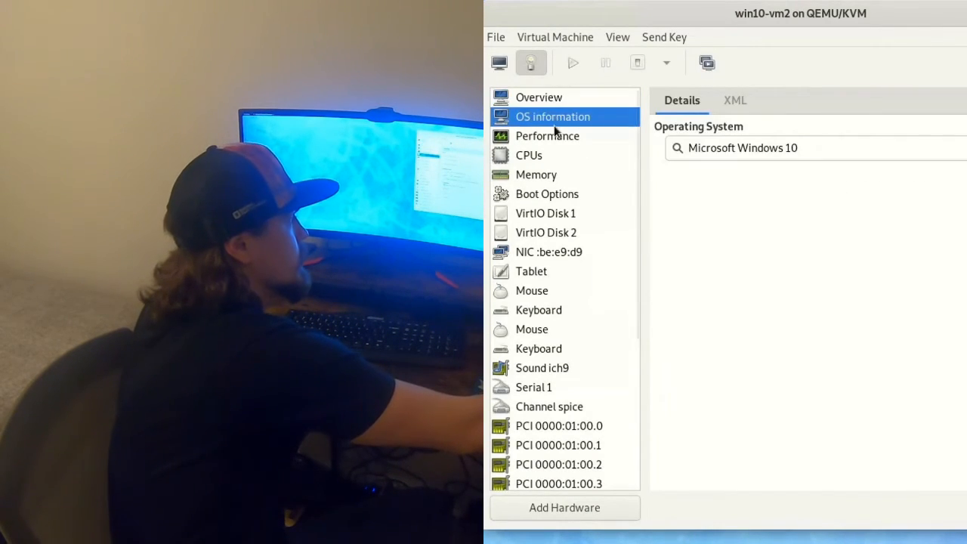
click(547, 136)
click(544, 155)
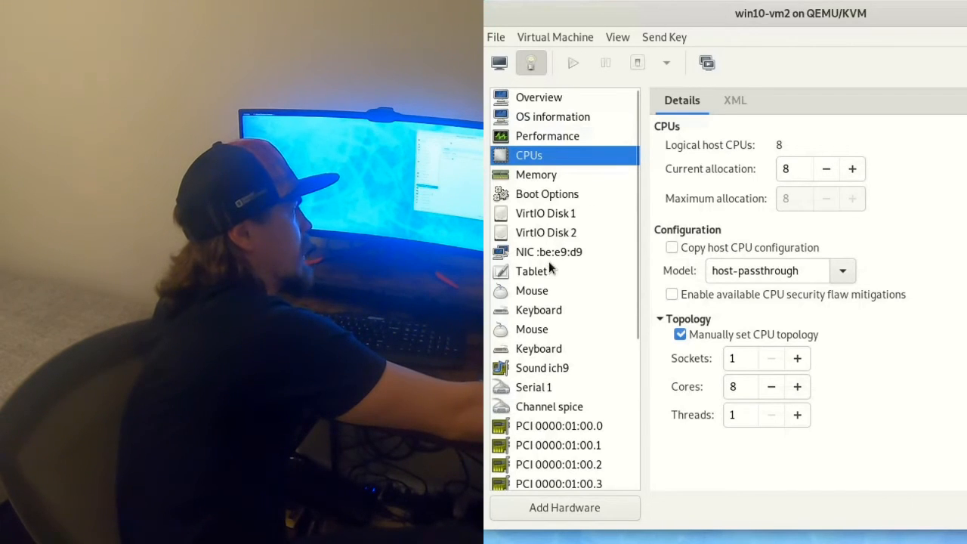
drag(635, 219, 631, 336)
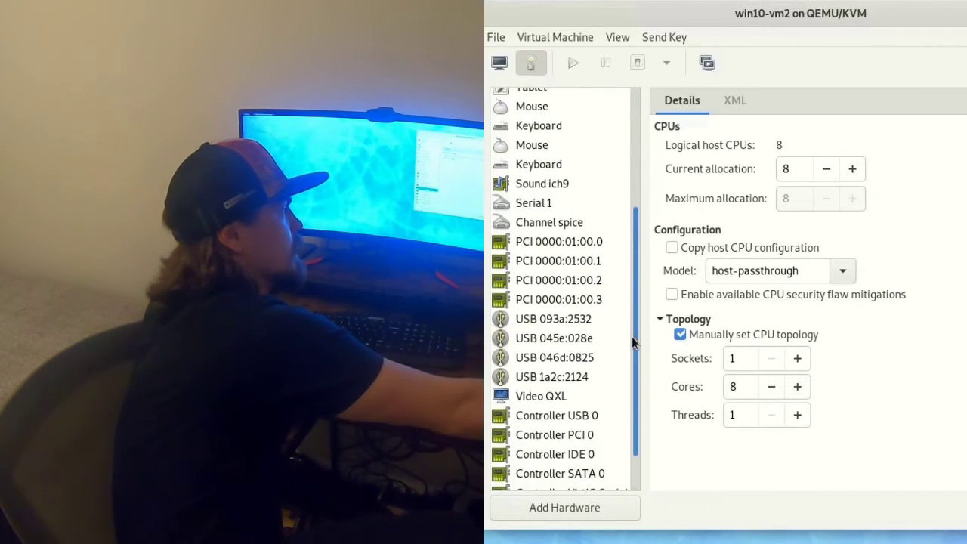
Inspect the four NVIDIA PCI passthrough devices 0000:01:00.0 through 0000:01:00.3.
click(561, 239)
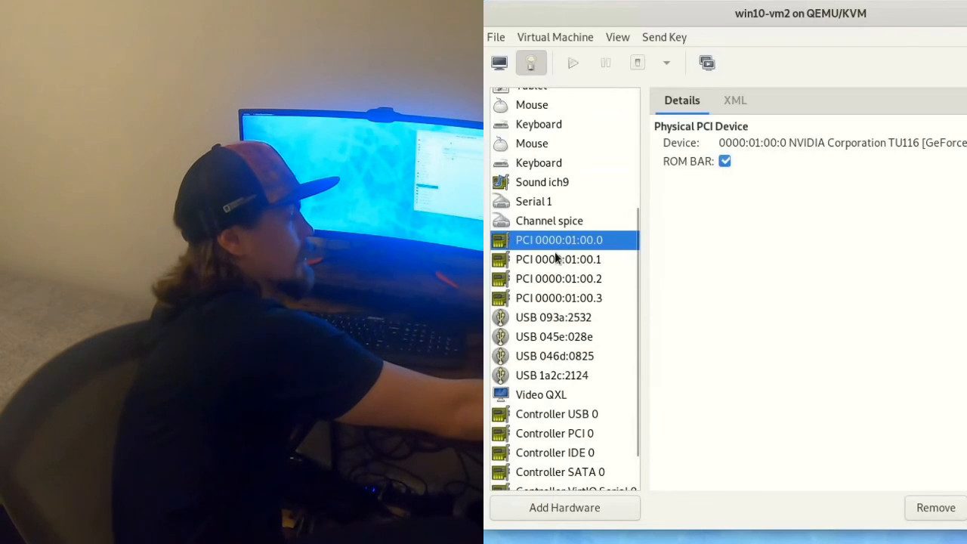
click(554, 259)
click(556, 278)
click(612, 297)
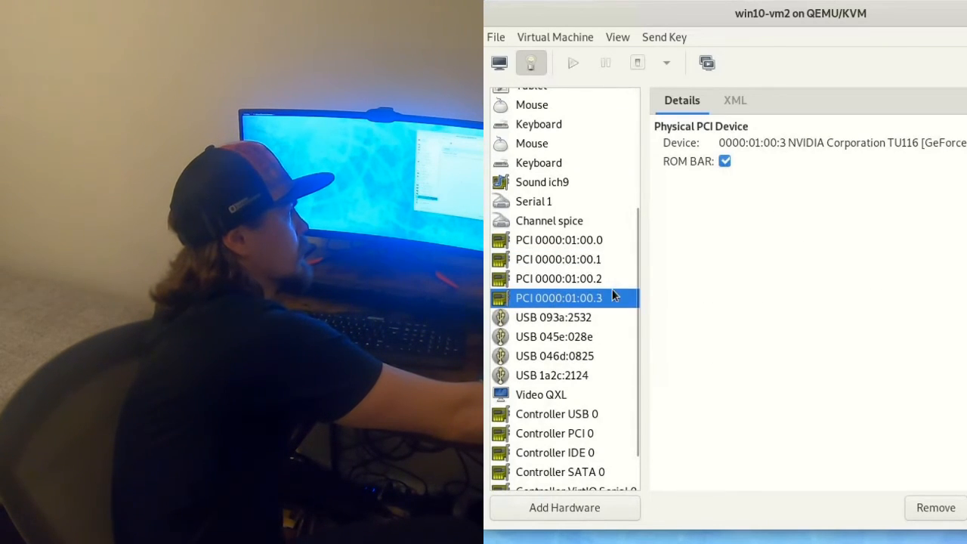
Inspect the USB passthrough devices: gaming mouse, Xbox 360 controller, webcam and keyboard.
click(544, 319)
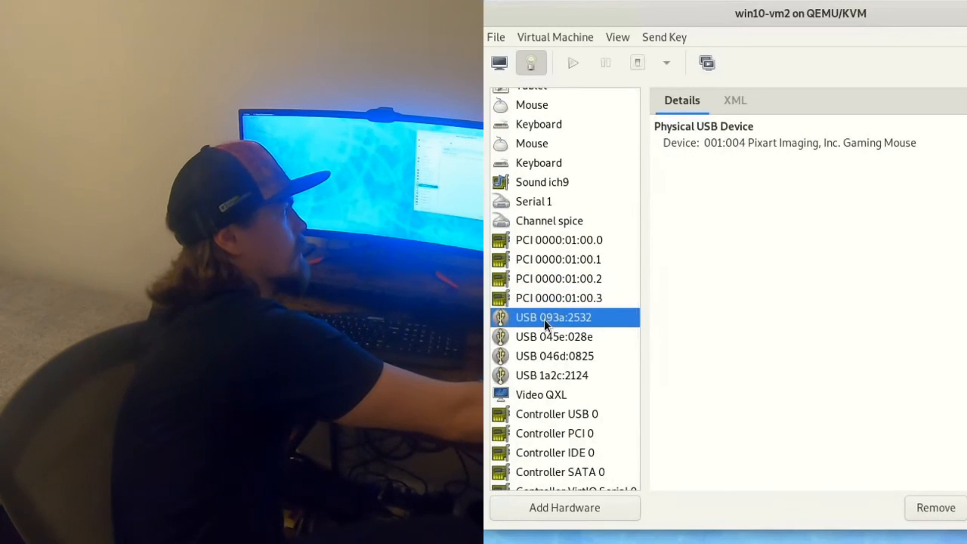
click(545, 338)
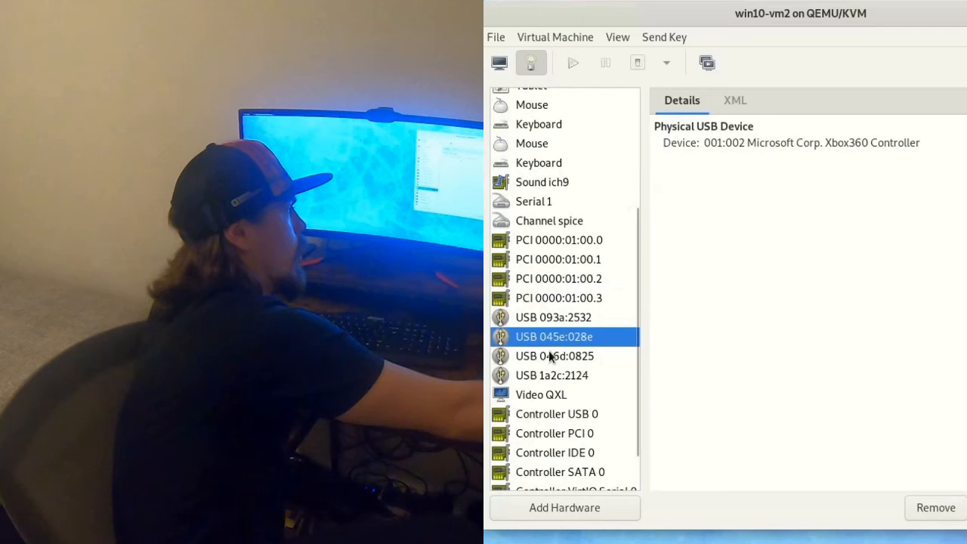
click(549, 355)
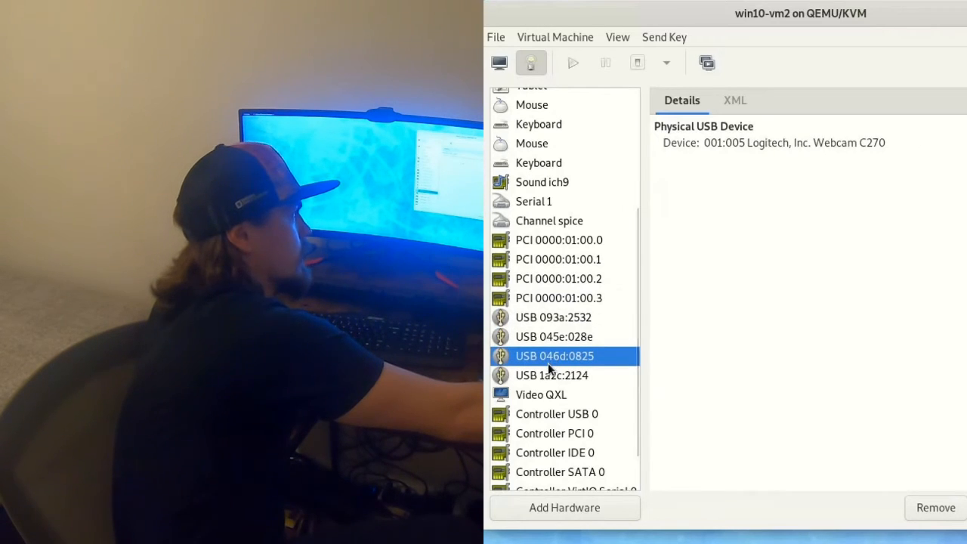
click(545, 373)
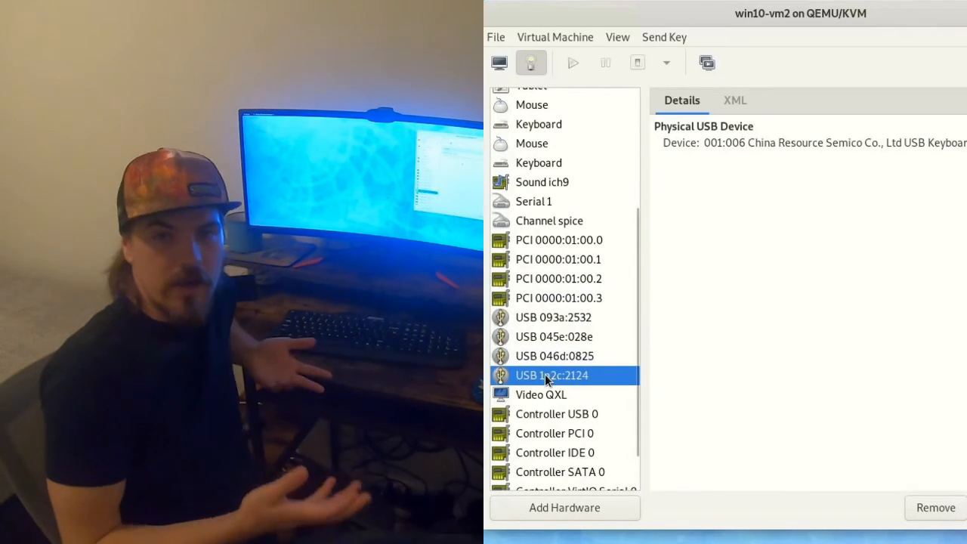